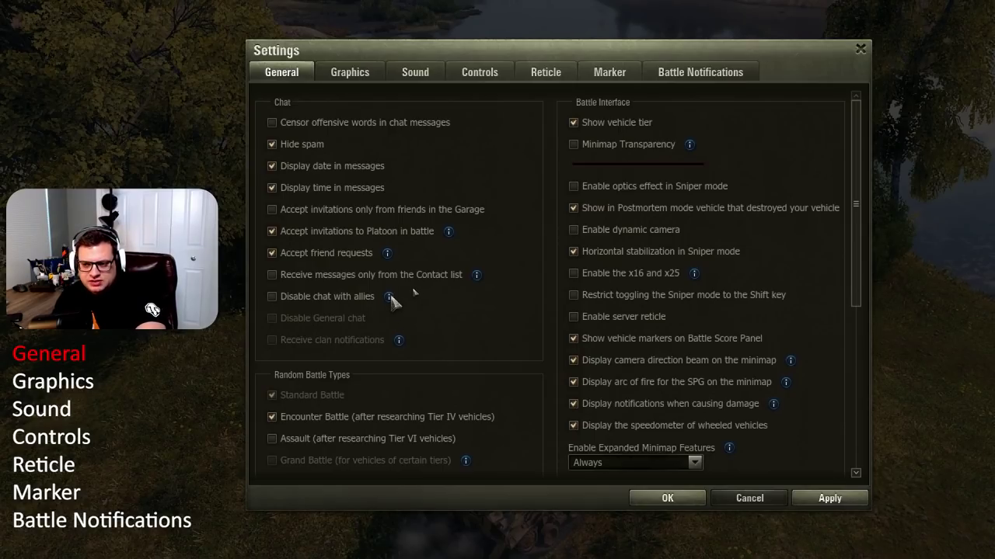
- Review the General settings, including the Disable Chat with Allies explanation, random battle types, vehicle panel and minimap options
mouse_move(389, 296)
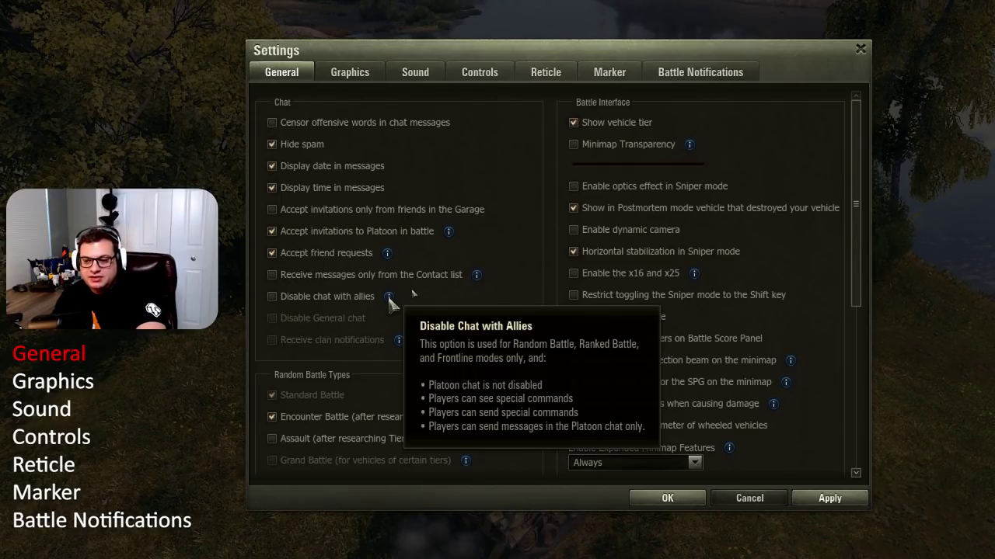
scroll(391, 303, down, 3)
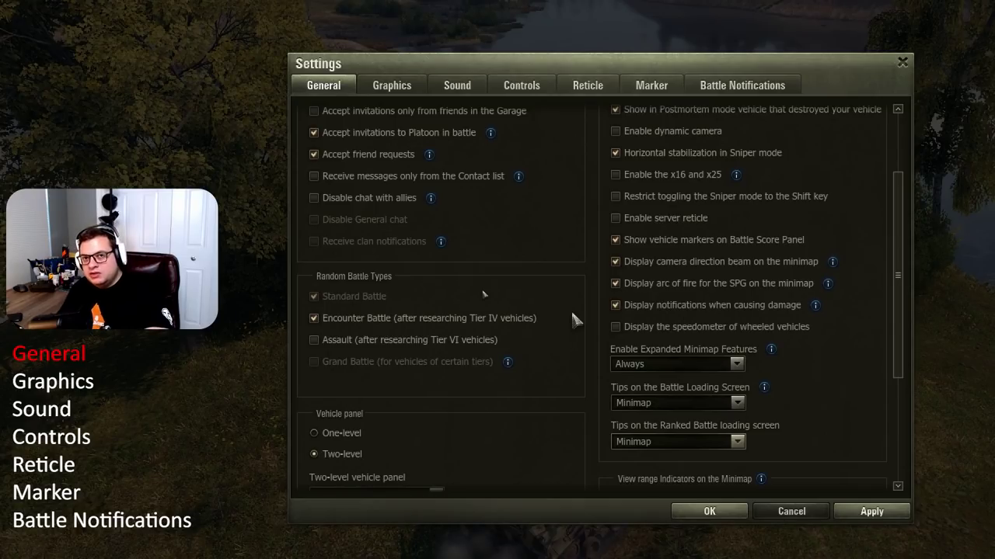
scroll(572, 318, down, 5)
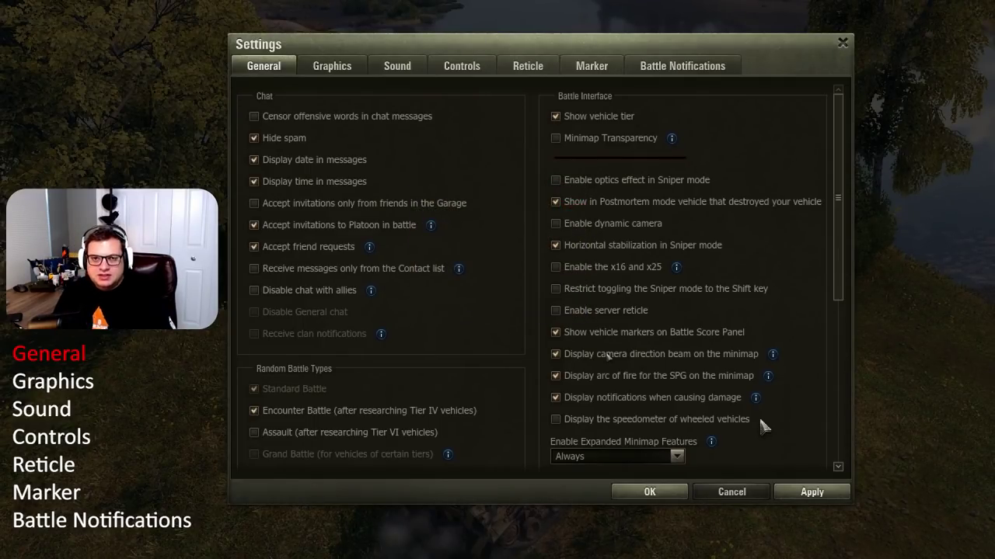
scroll(761, 426, down, 4)
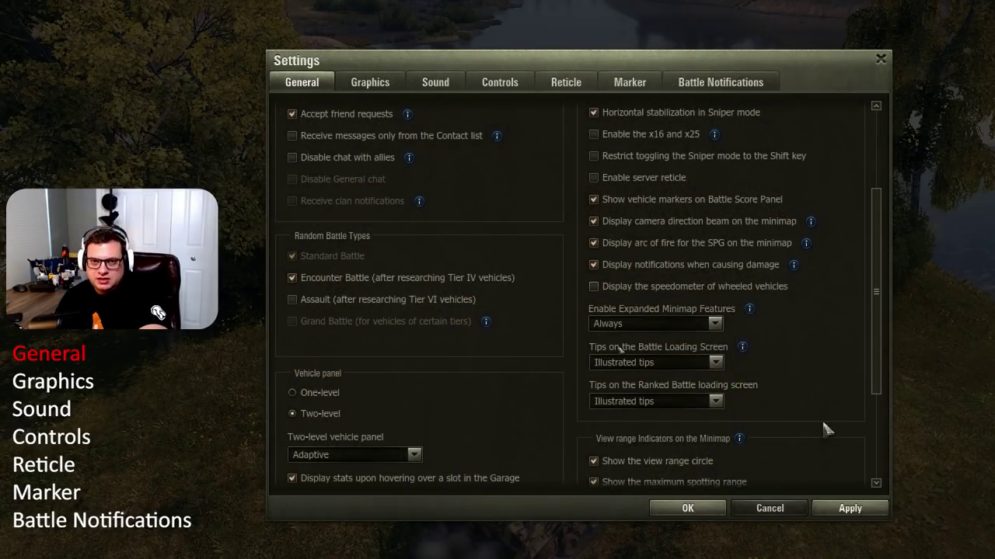
scroll(826, 430, down, 5)
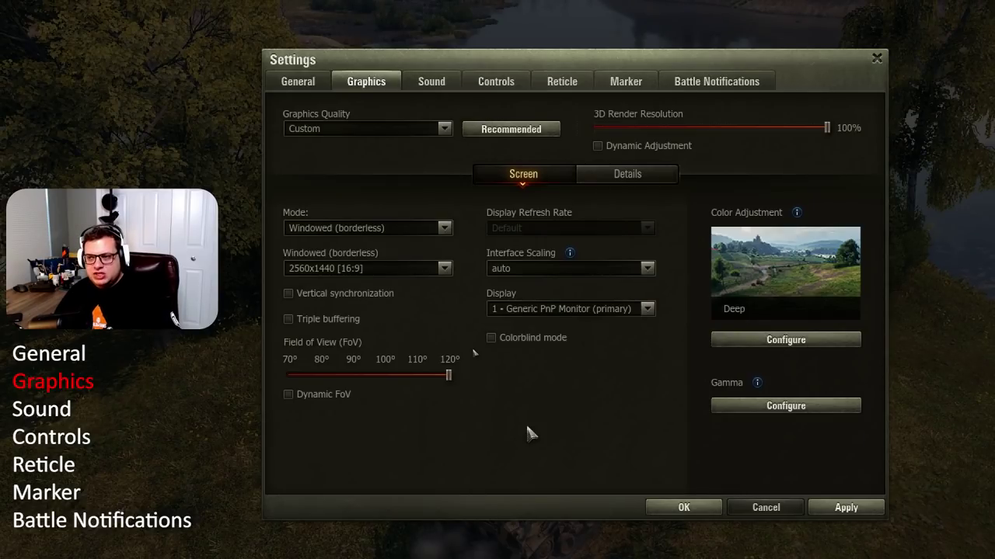
- Examine the detailed graphics settings for lighting, terrain and water, vegetation, and effects
click(618, 175)
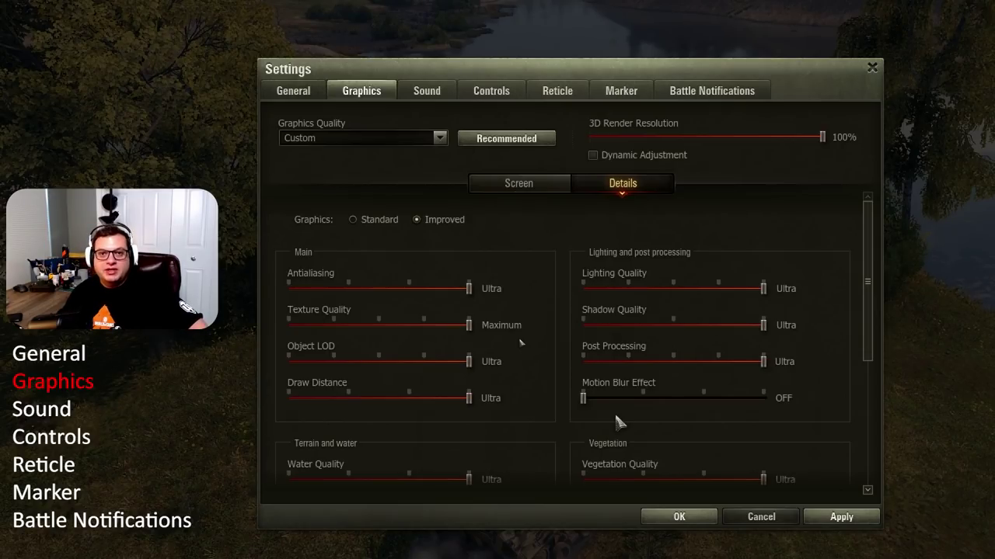
scroll(615, 421, down, 3)
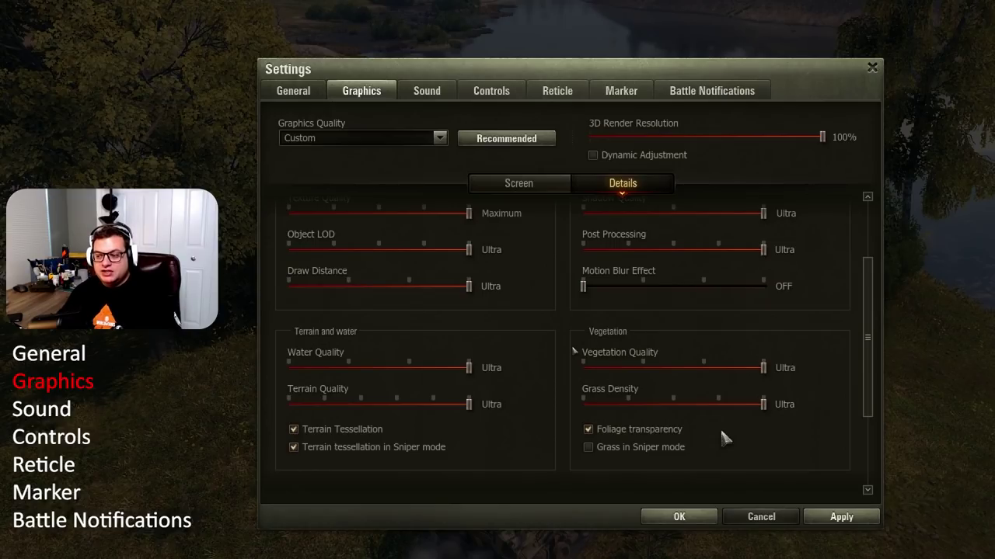
scroll(500, 416, down, 3)
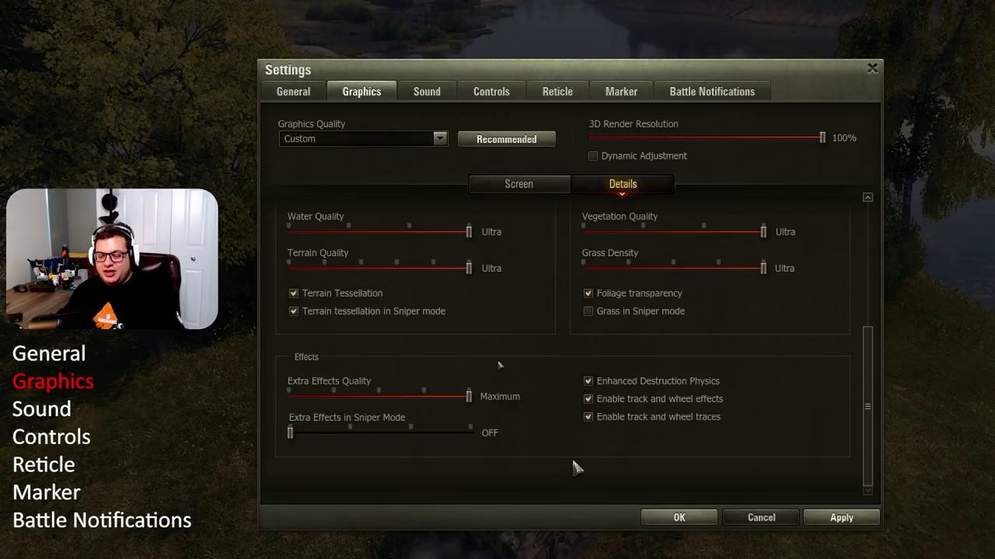
scroll(575, 467, up, 5)
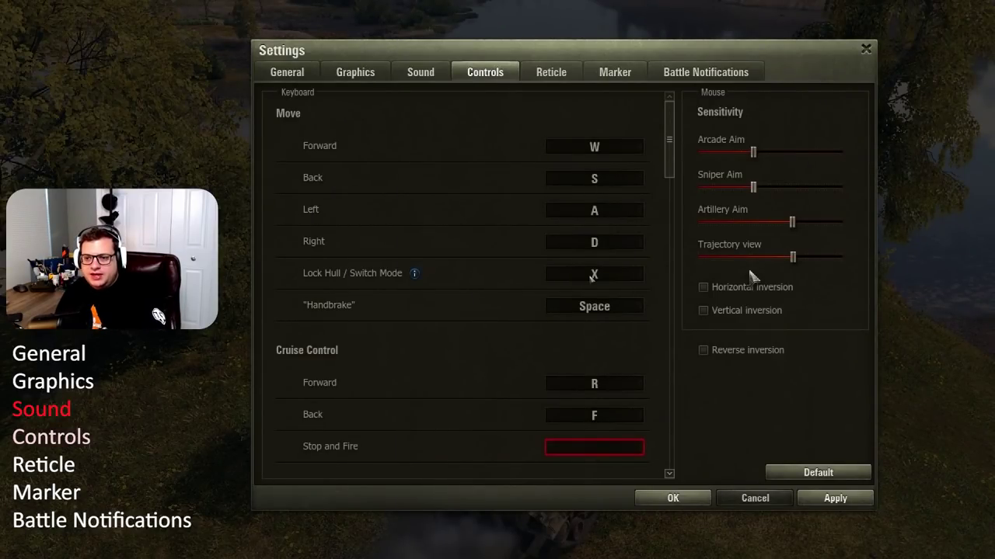
- Review the keyboard assignments for cruise control and firing, including the explanation of Fire a Salvo
scroll(427, 269, down, 3)
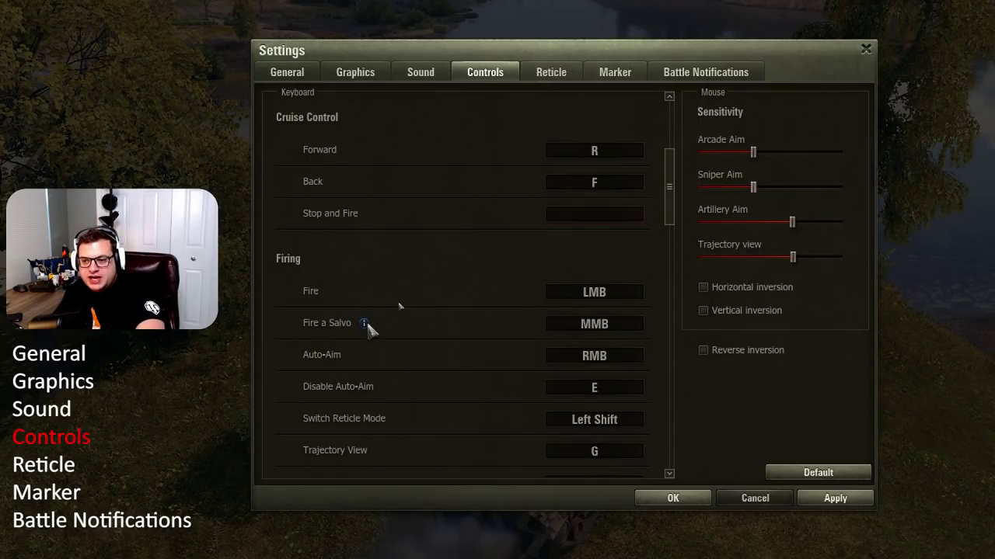
mouse_move(364, 325)
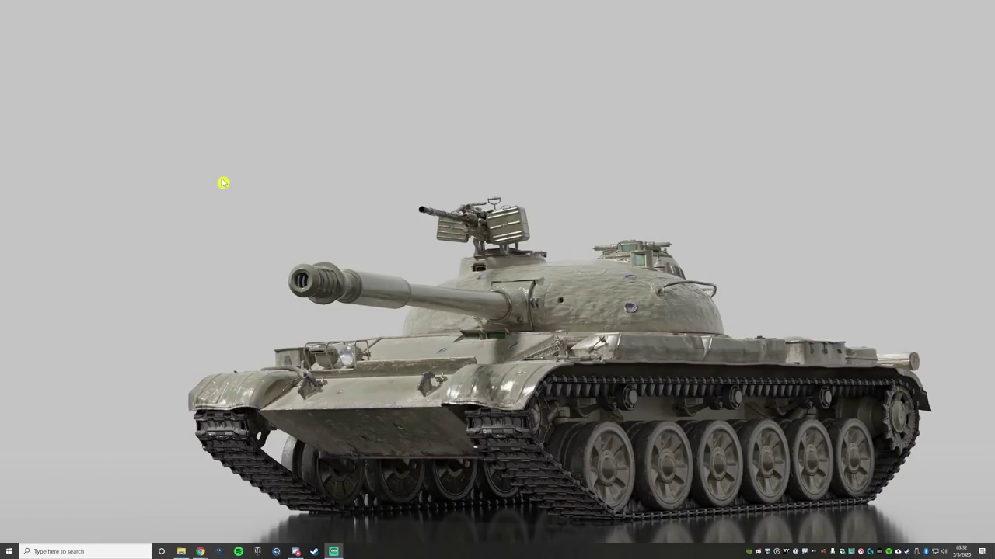
- Switch to Windows, search for "mouse", and open the additional mouse options from the Mouse settings
click(90, 544)
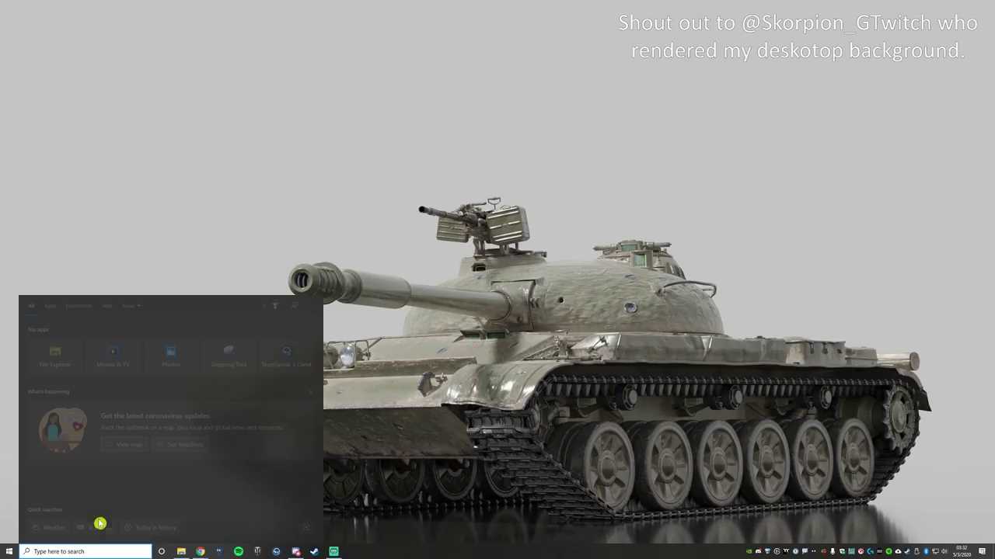
text(mouse)
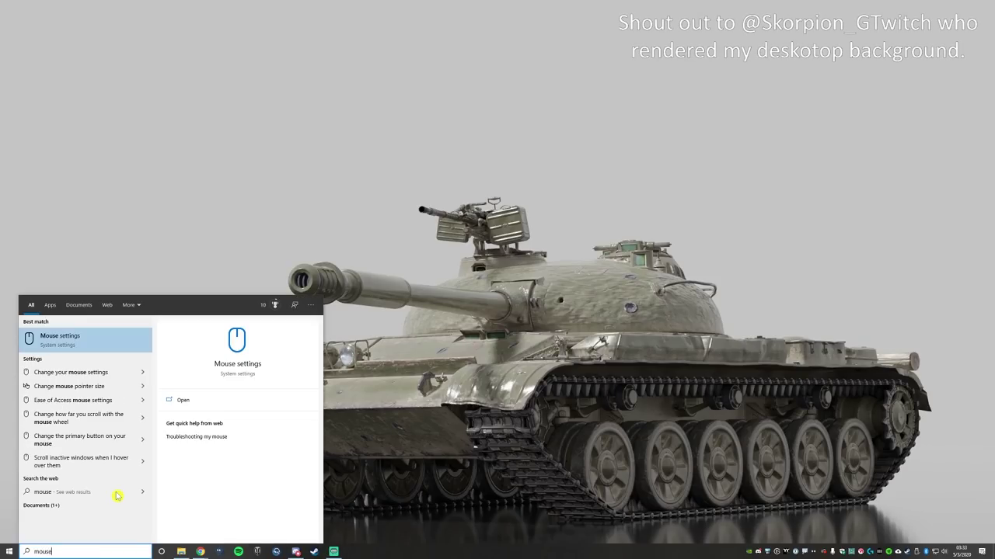
click(111, 344)
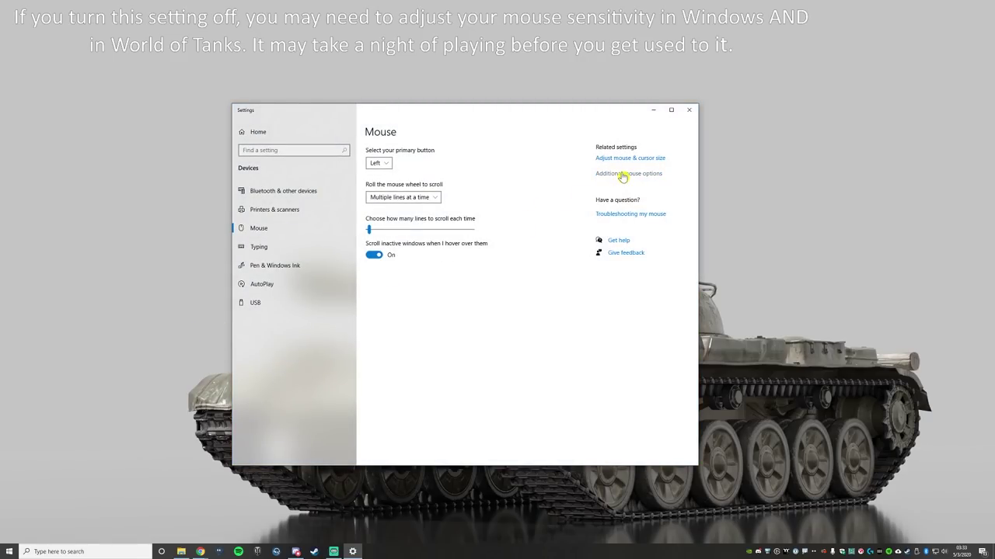
click(623, 174)
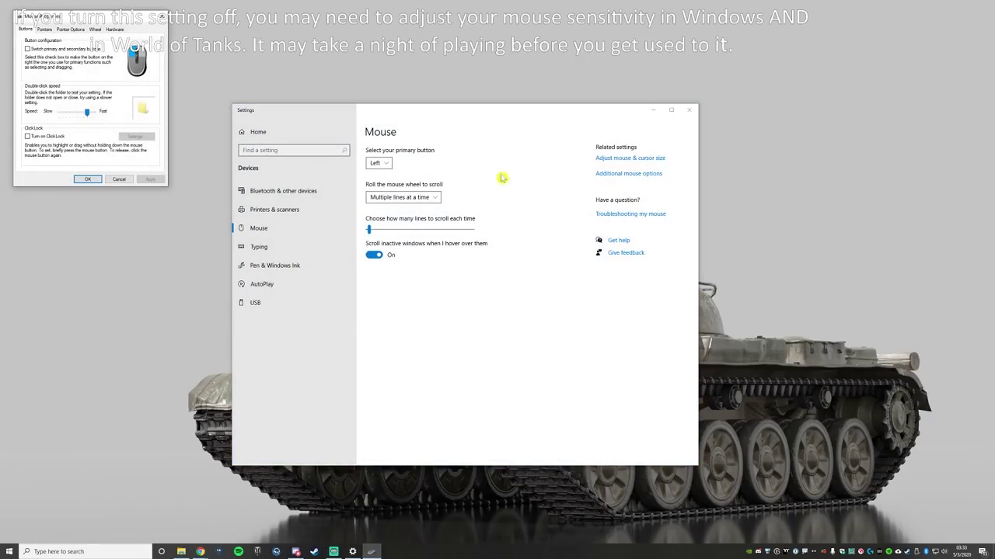
- Toggle Enhance pointer precision in the pointer options of Mouse Properties
drag(108, 24, 464, 194)
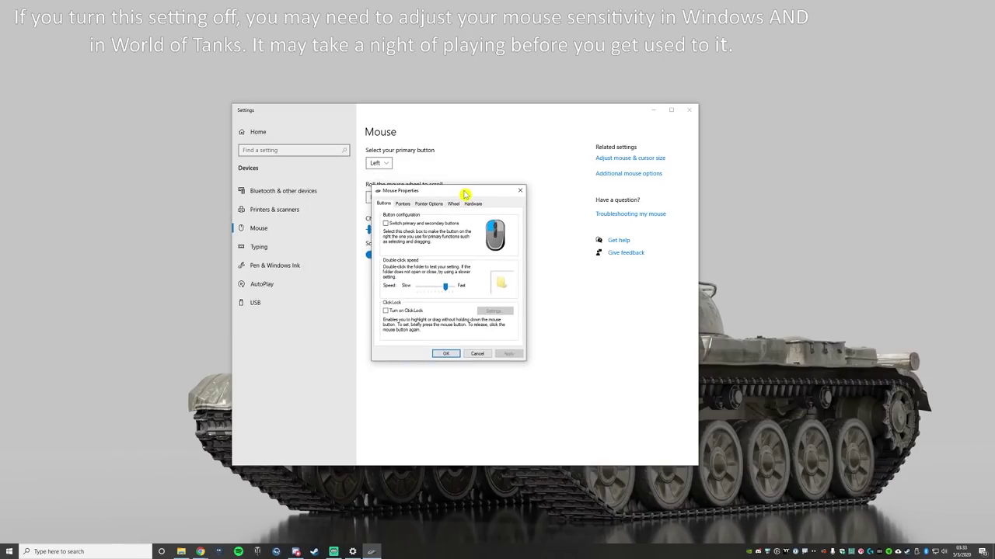
click(426, 204)
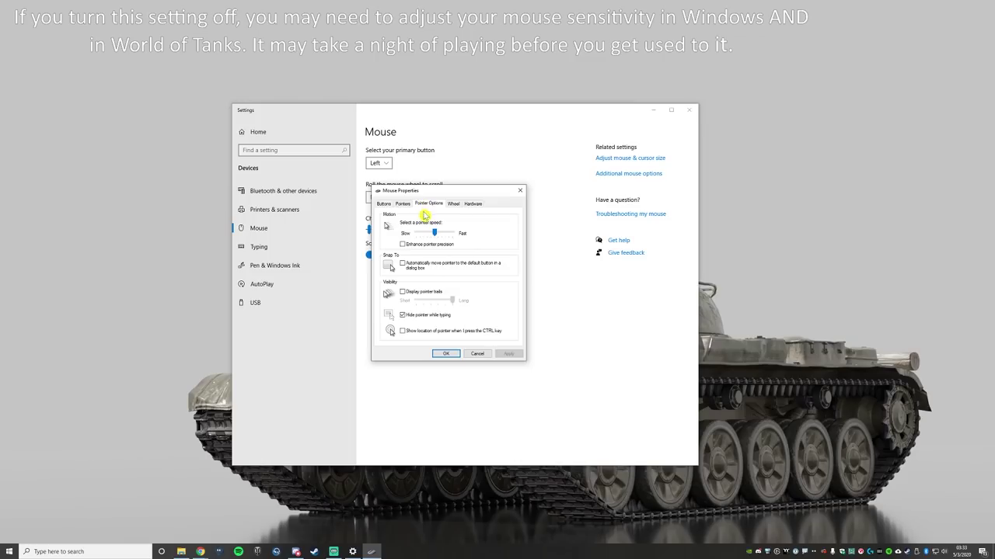
click(404, 245)
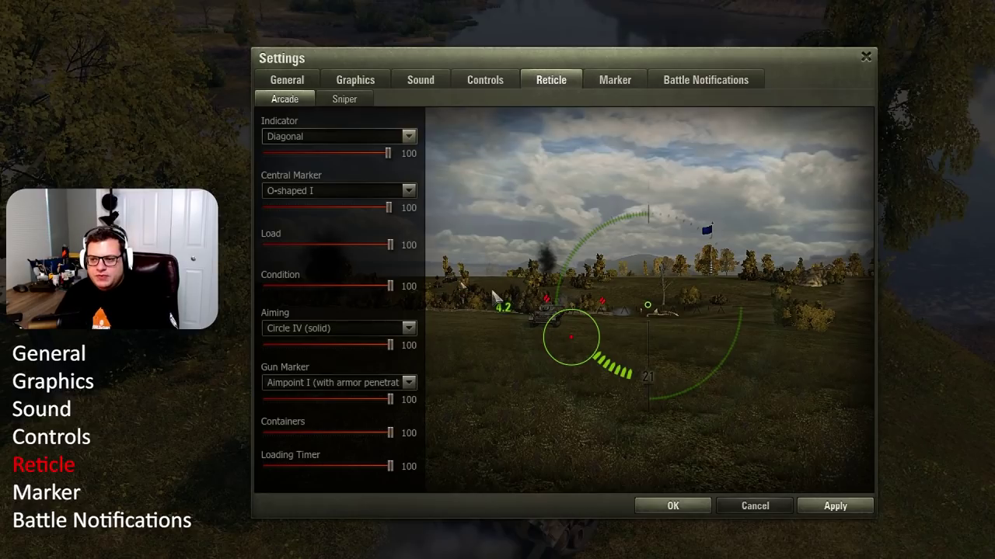
- Review the arcade reticle's gun marker choices, selecting Aimpoint I (with armor penetration indicator), and view its indicator styles
click(337, 385)
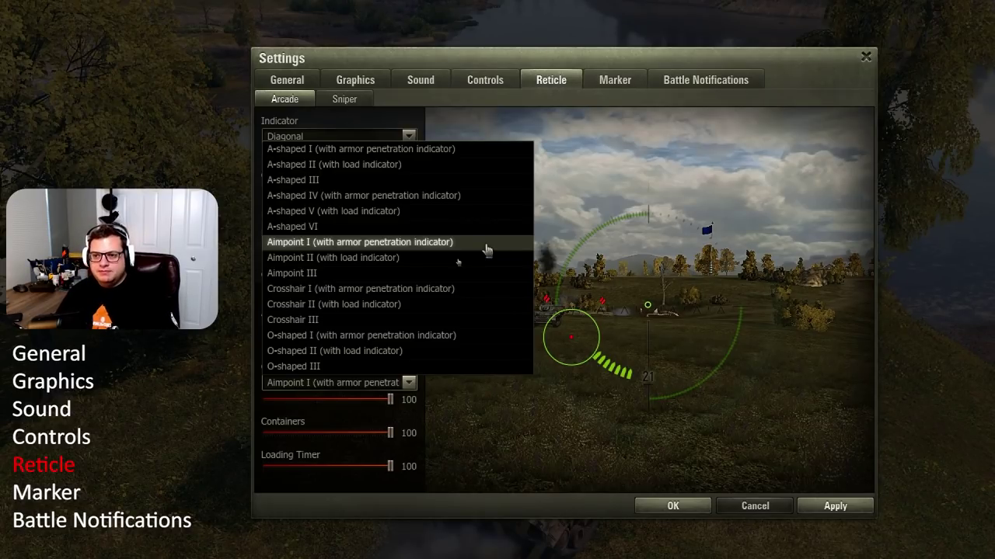
click(485, 248)
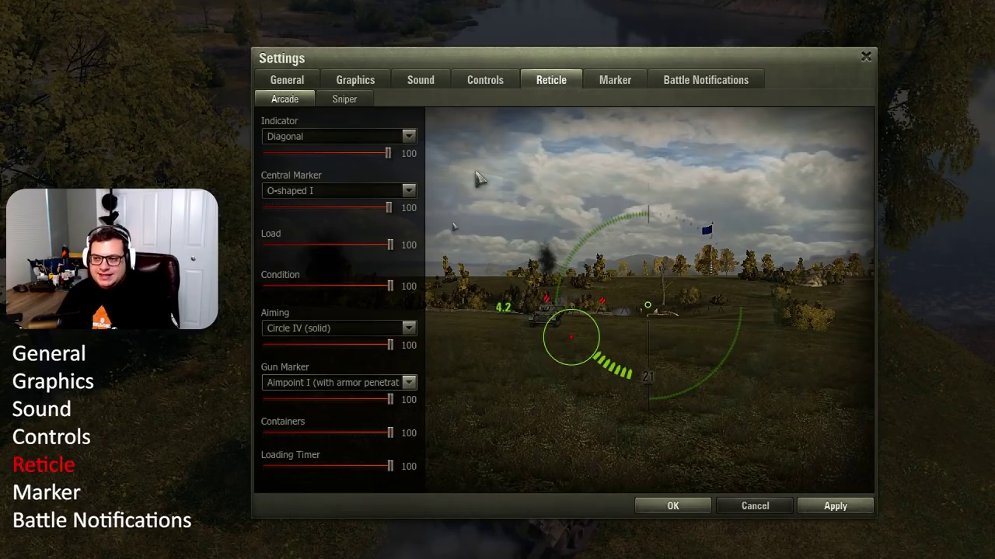
click(408, 137)
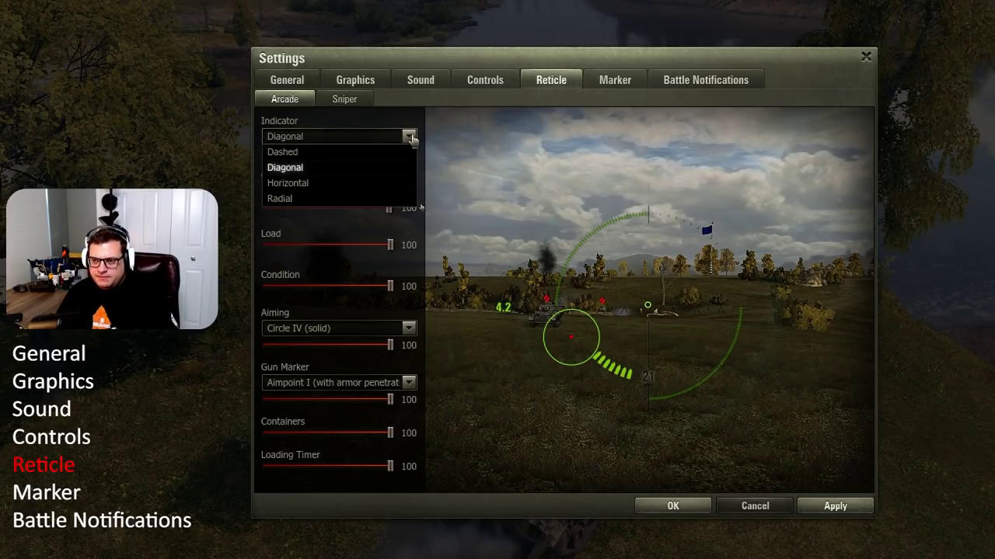
click(528, 239)
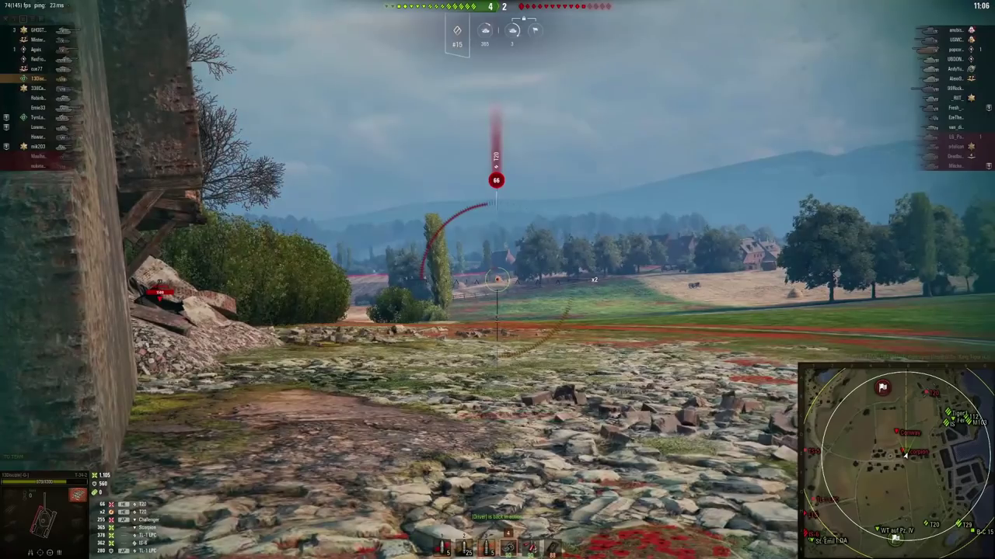
scroll(497, 280, up, 2)
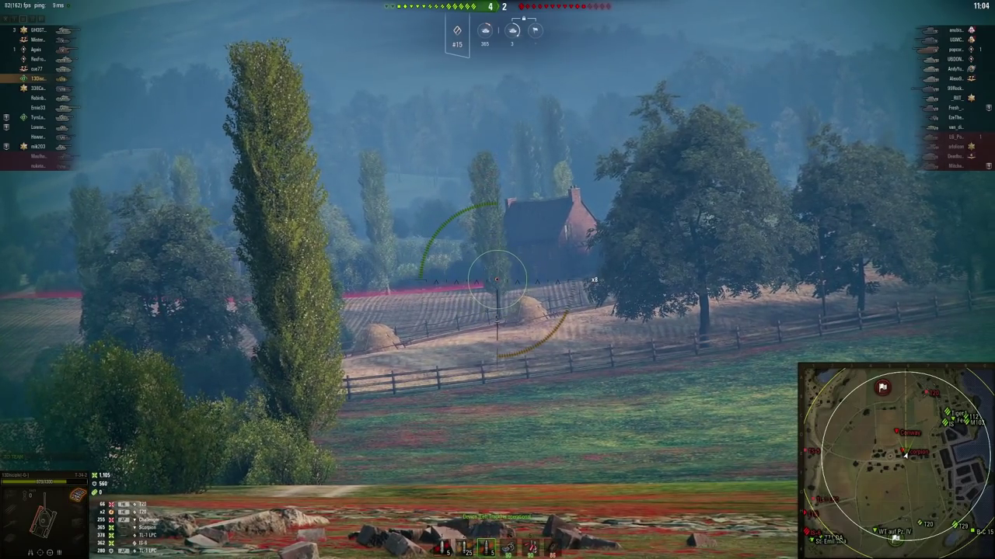
click(497, 280)
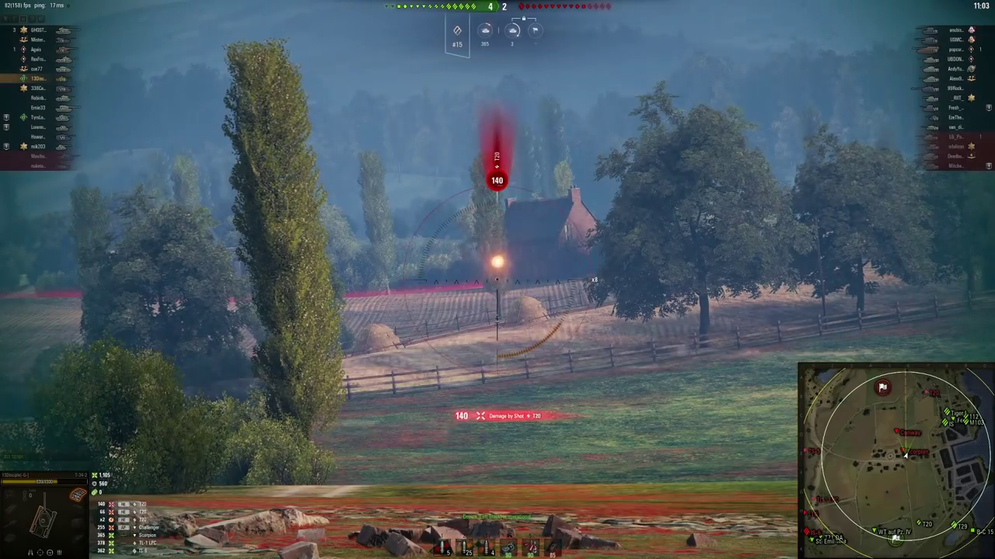
key(shift)
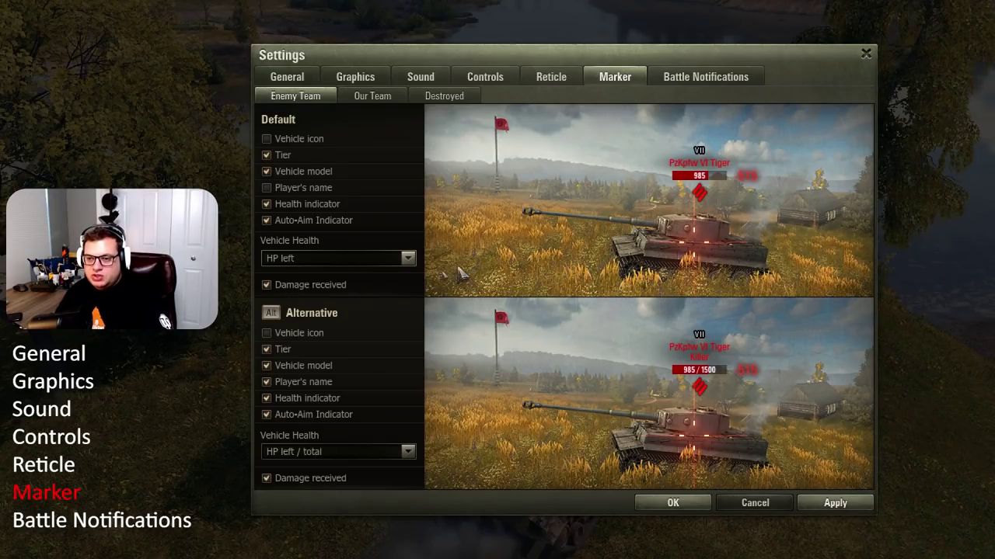
- Try Percent % as the enemy team's default vehicle health display, and return it to HP left
click(406, 260)
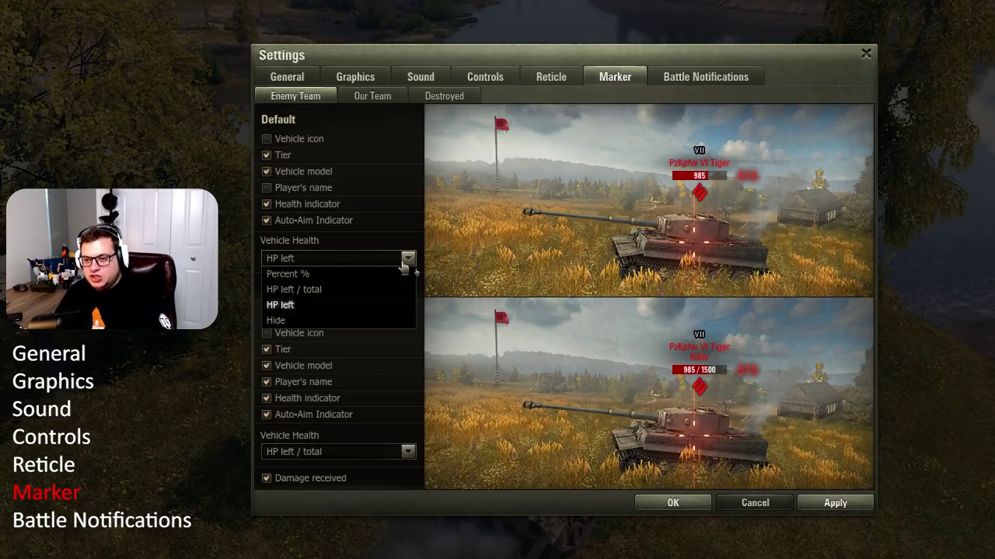
click(392, 274)
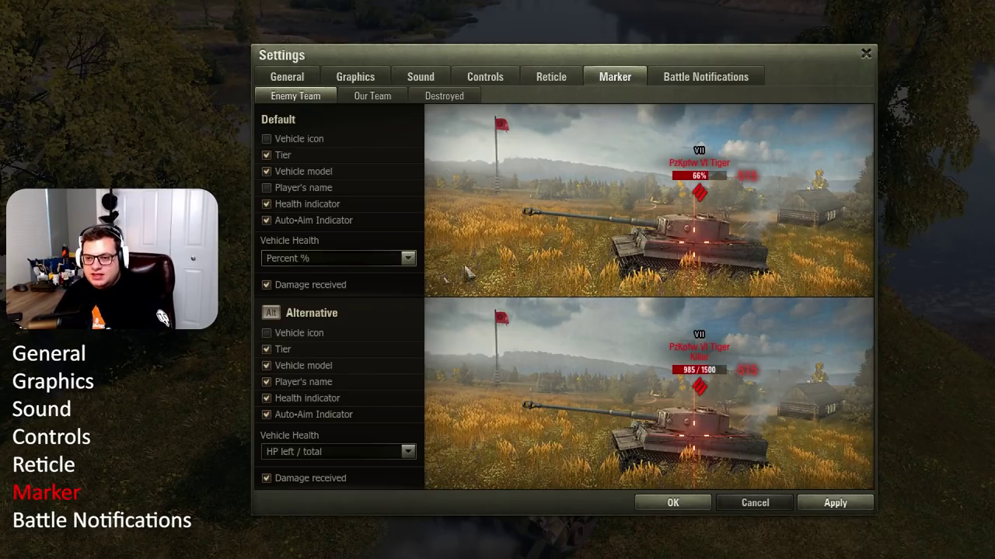
click(378, 260)
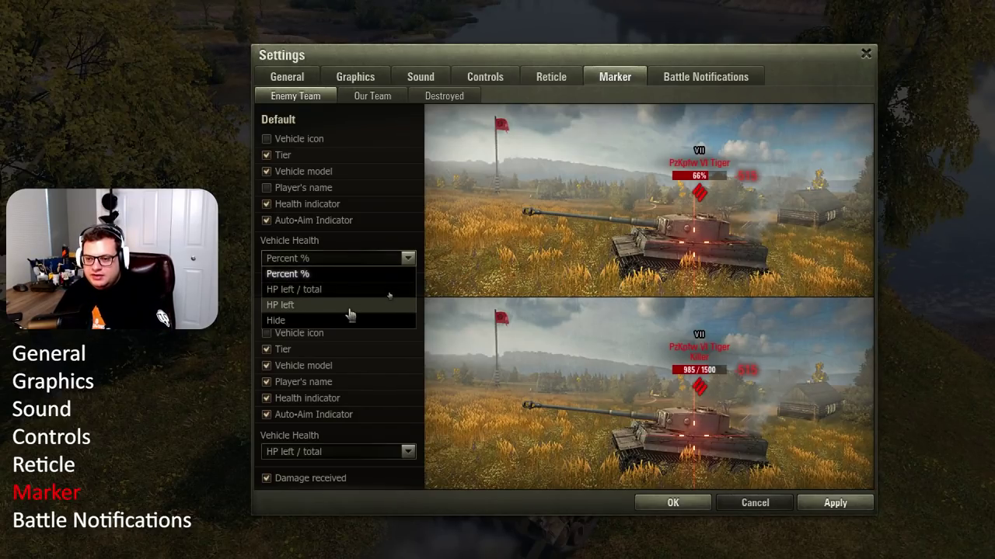
click(319, 304)
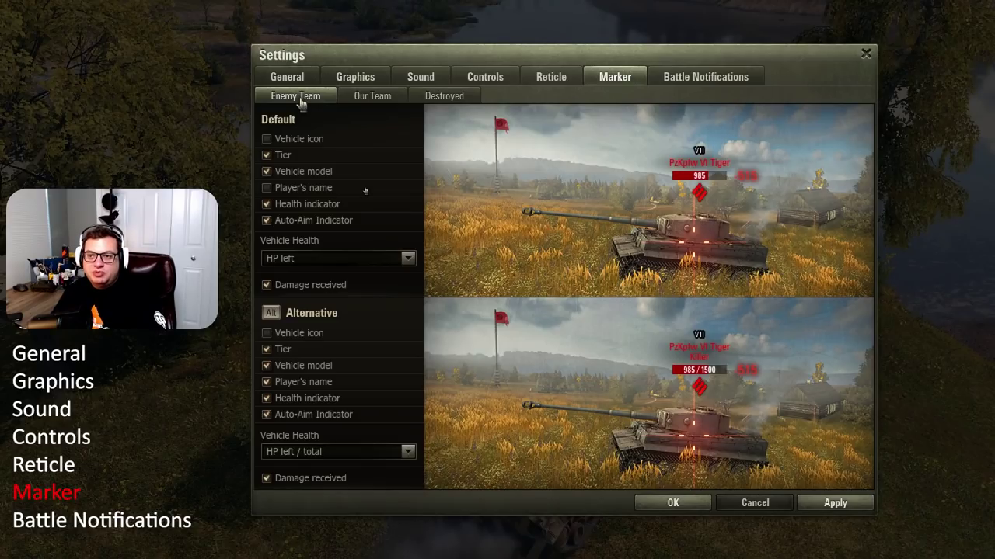
- Compare the vehicle marker settings for the player's own team, destroyed vehicles and the enemy team
click(363, 100)
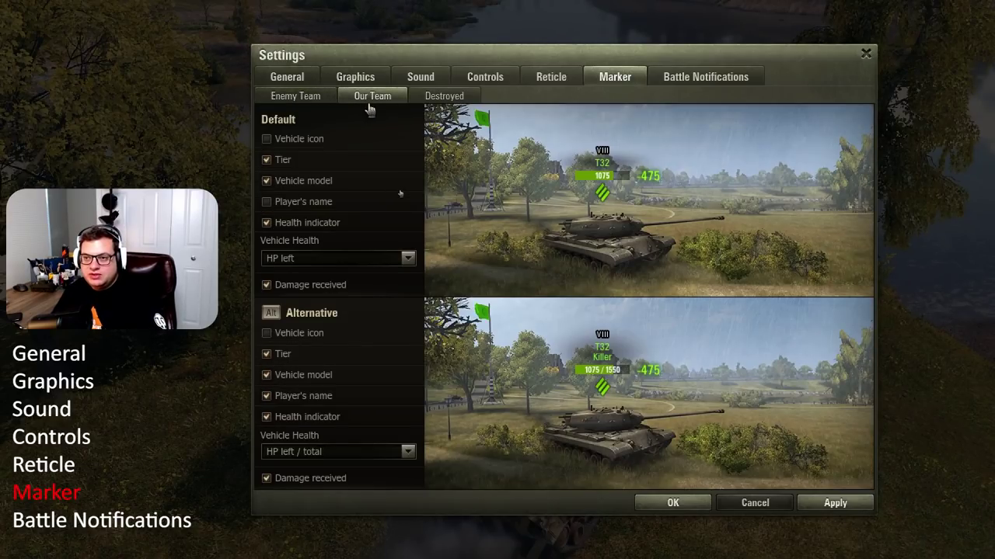
click(427, 102)
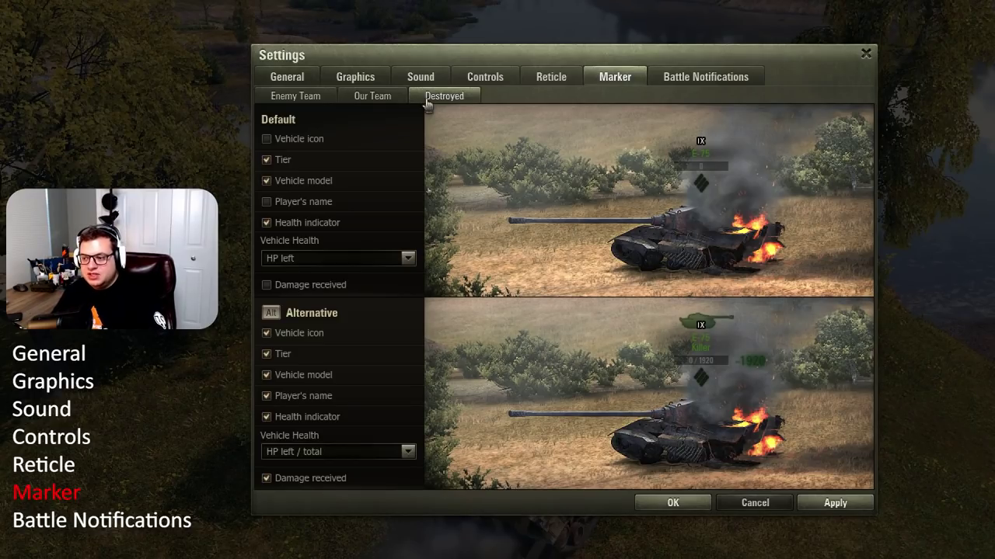
click(376, 99)
click(314, 101)
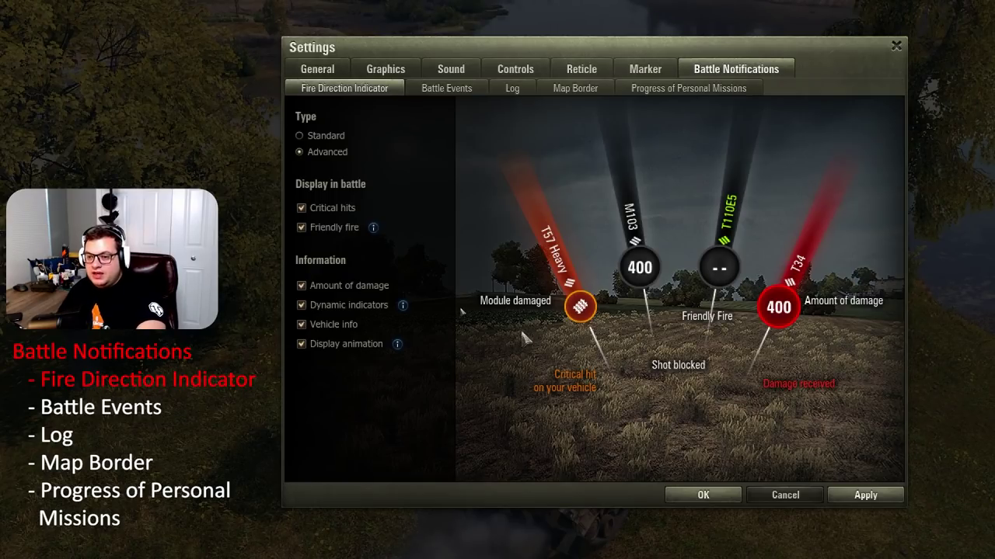
- Read the explanation of dynamic indicators for fire direction and view the Battle Events notification settings
mouse_move(402, 308)
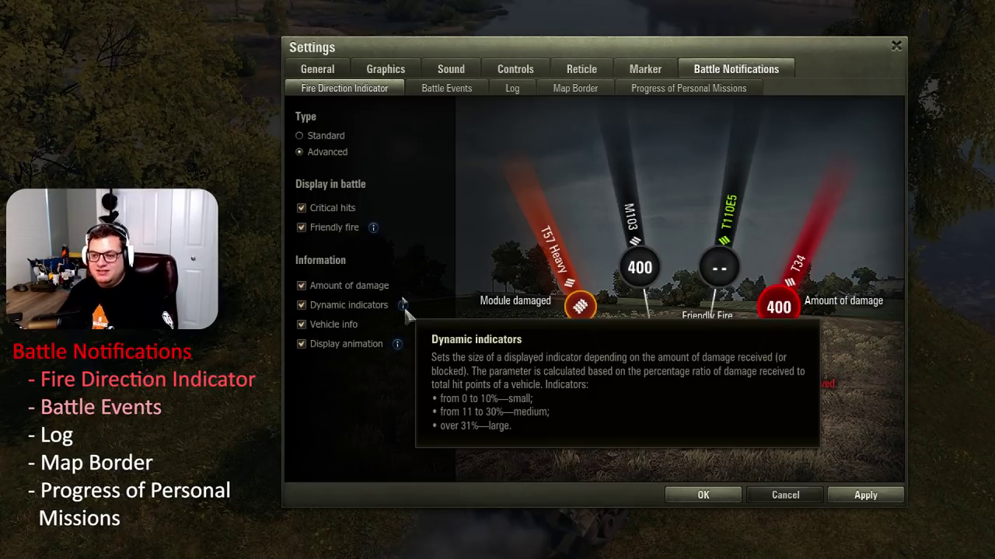
click(446, 87)
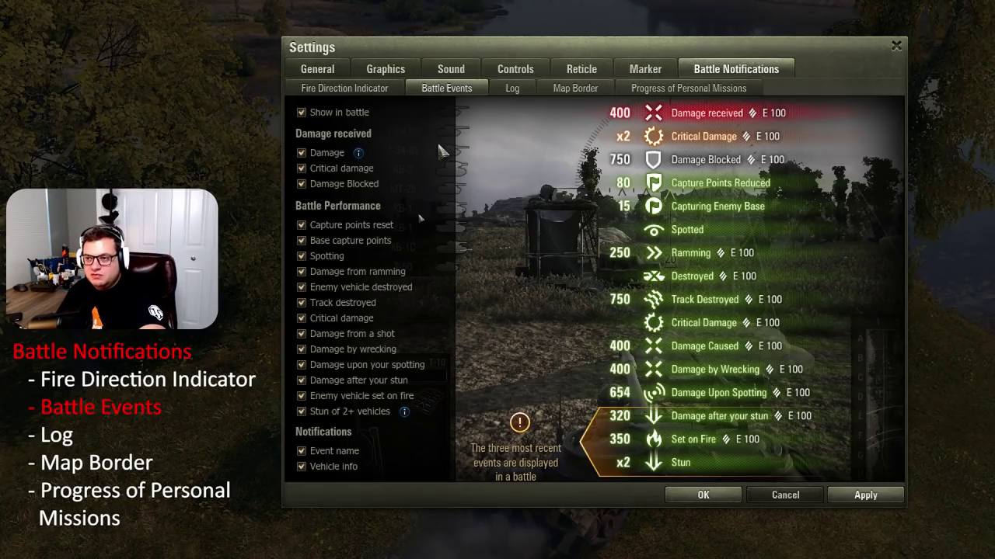
- In the battle notification log settings, set the position of events to Received damage at the top
click(512, 87)
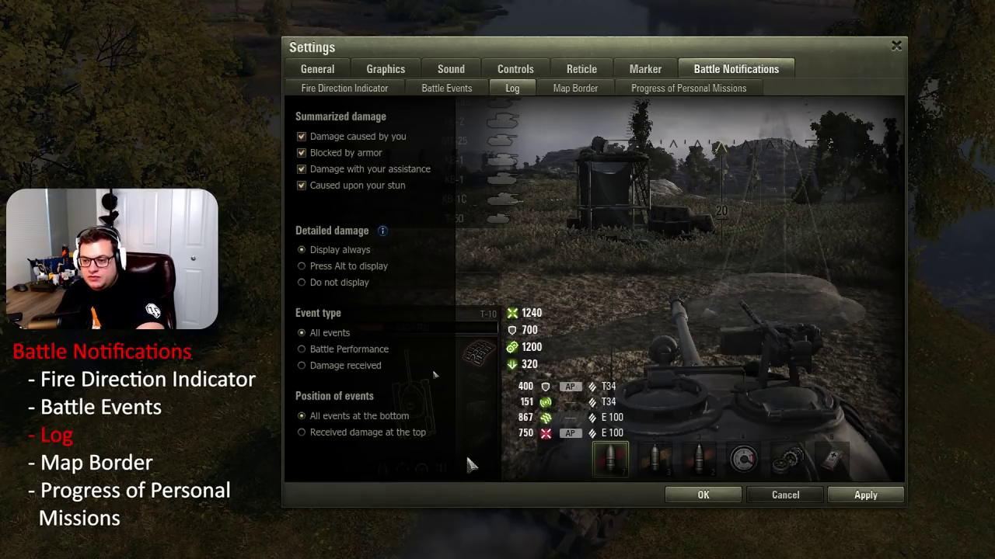
click(305, 433)
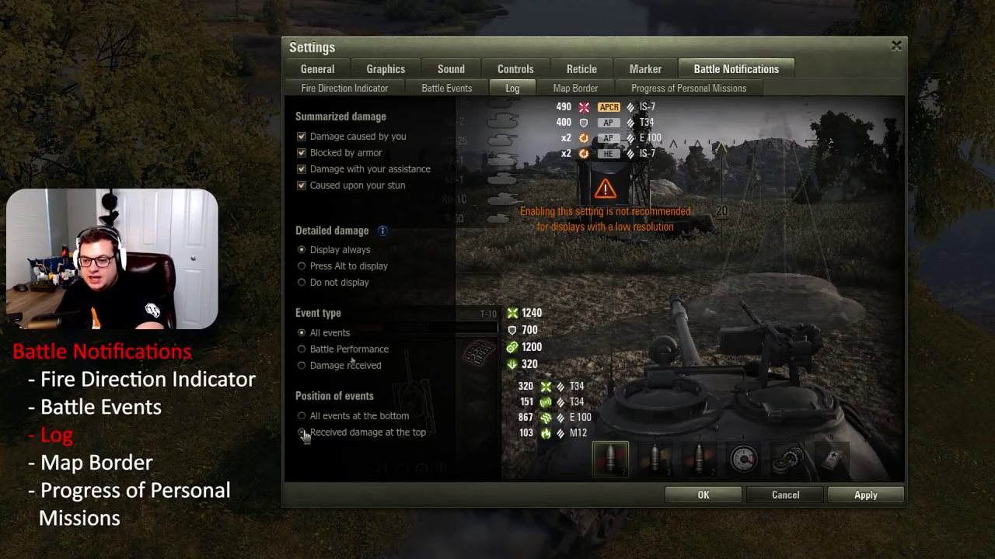